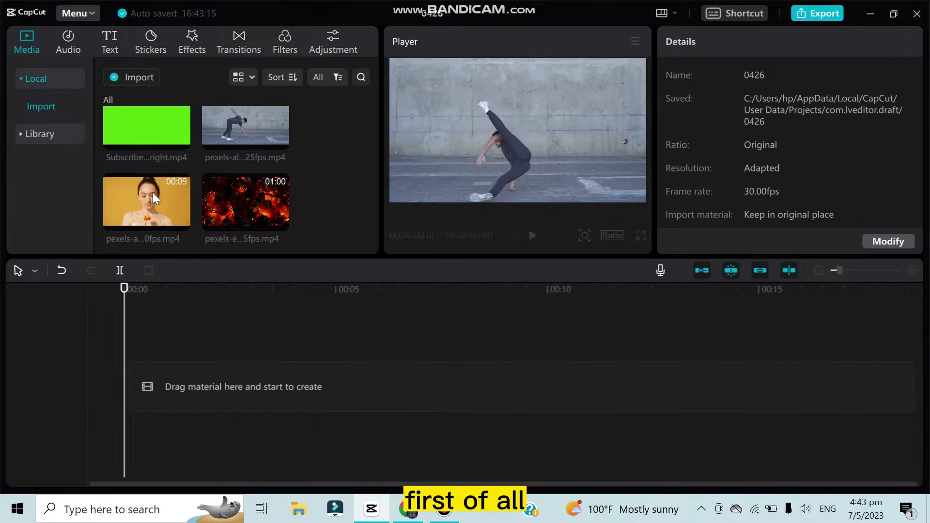
Add the couple-on-bridge clip after the dancer and woman clips, and shorten the dancer clip.
left_click_drag(147, 202, 418, 372)
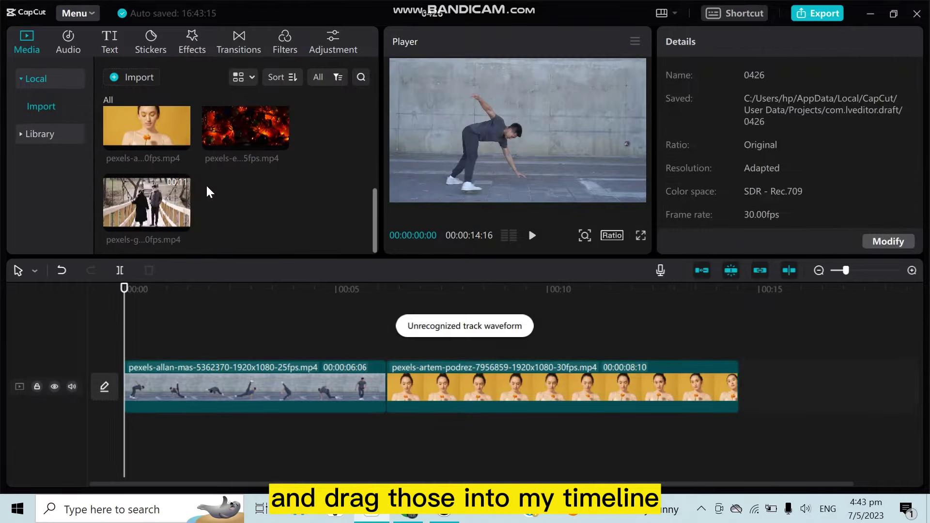
left_click_drag(147, 201, 790, 382)
mouse_move(383, 386)
left_mouse_down()
mouse_move(133, 383)
mouse_move(160, 383)
left_mouse_up()
Trim the woman and bridge clips down so the video runs about two seconds.
left_click(492, 393)
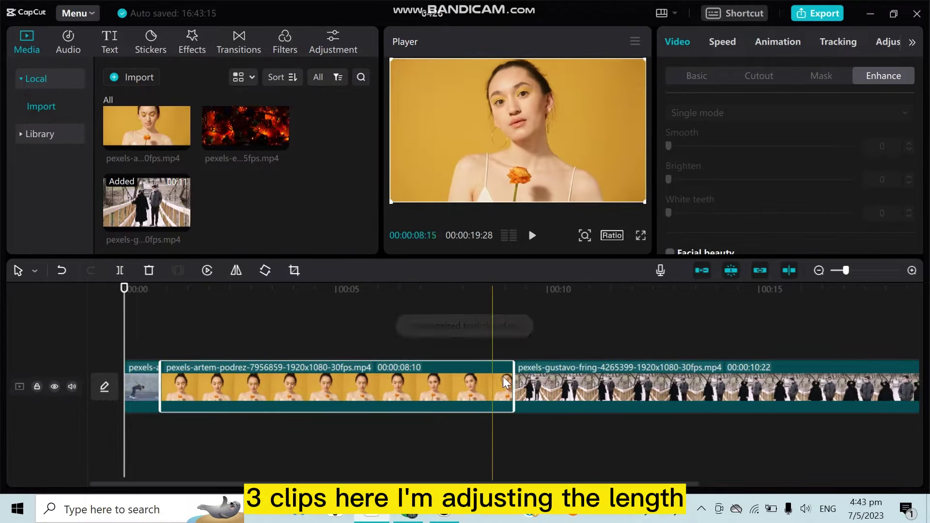
left_click_drag(512, 381, 192, 381)
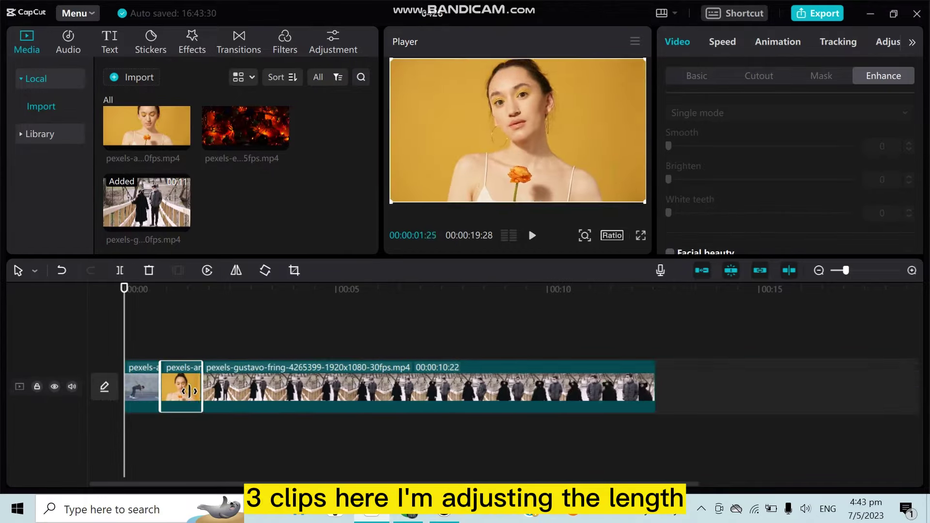
left_click(486, 397)
left_click_drag(639, 383, 218, 384)
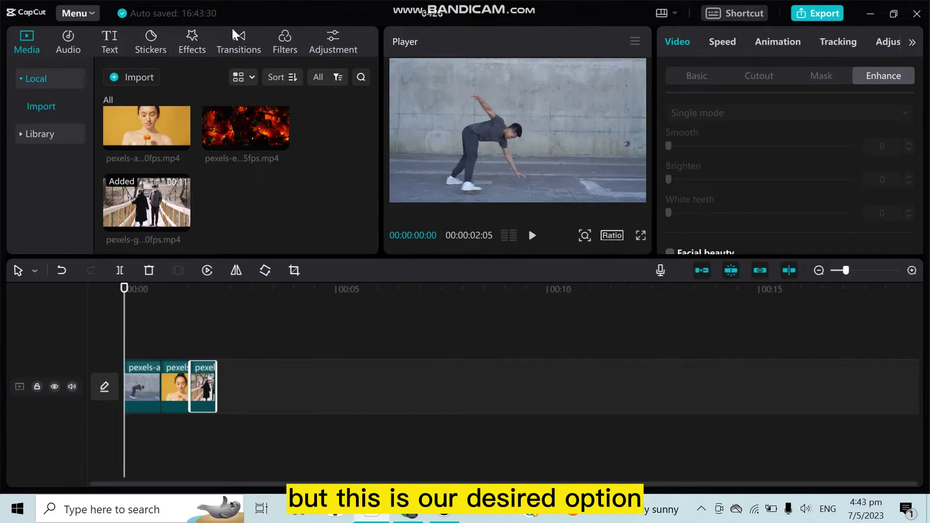
Add Then and Now after the dancer clip and Camera > Pull Out after the woman clip.
left_click(238, 42)
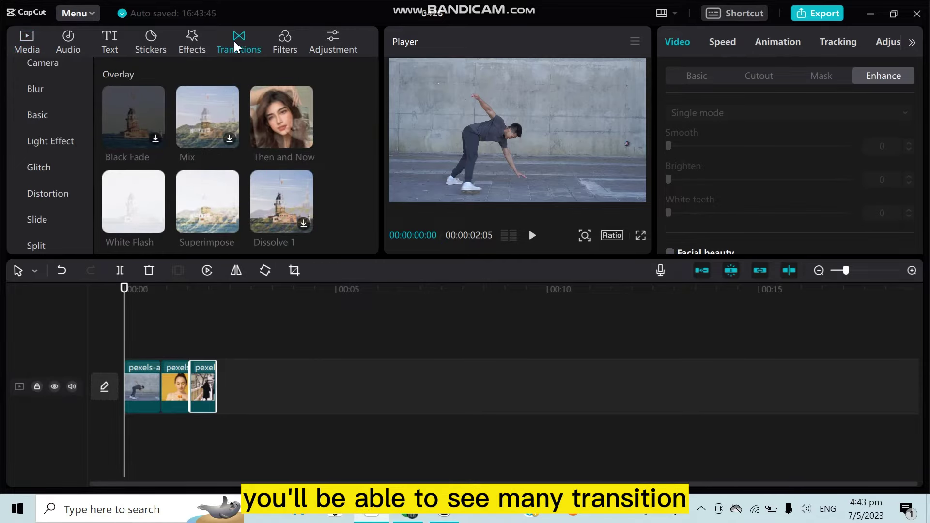
mouse_move(282, 116)
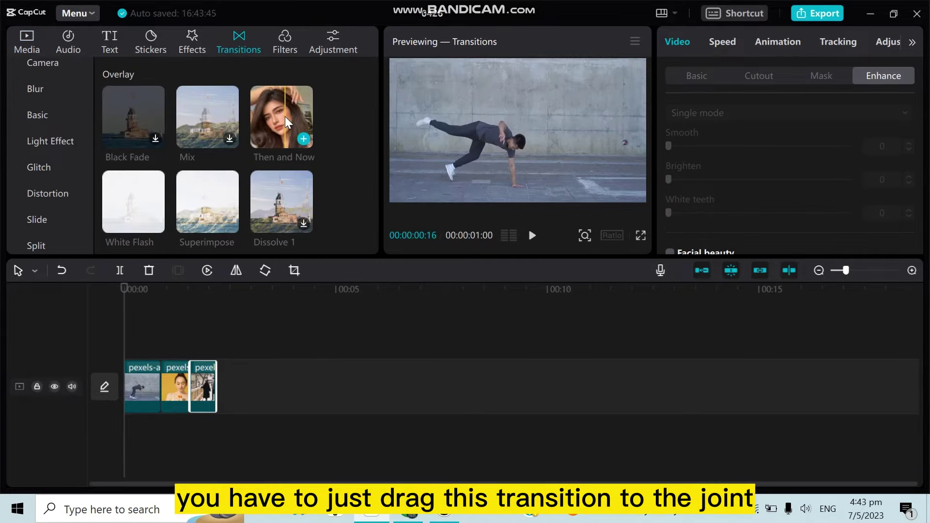
mouse_move(285, 117)
left_mouse_down()
mouse_move(180, 365)
mouse_move(161, 374)
left_mouse_up()
left_click(554, 290)
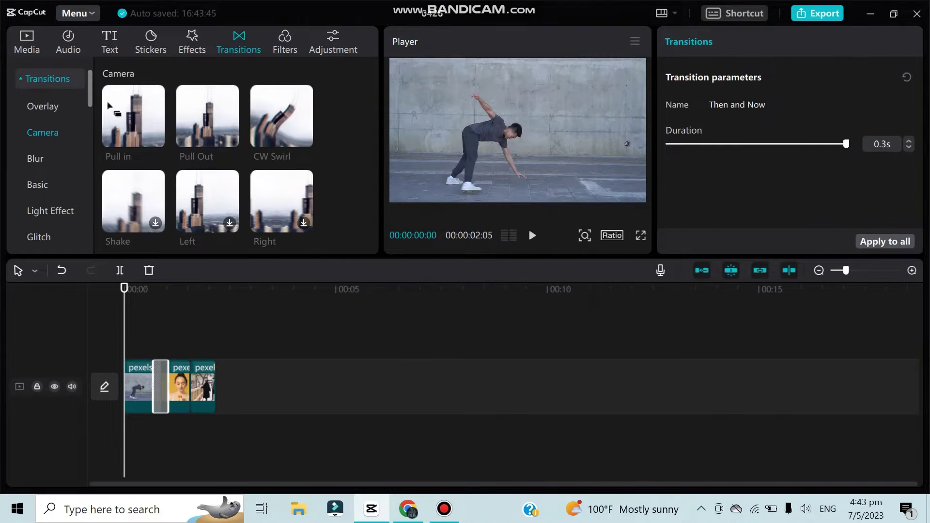
mouse_move(207, 116)
left_mouse_down()
mouse_move(186, 394)
mouse_move(189, 385)
left_mouse_up()
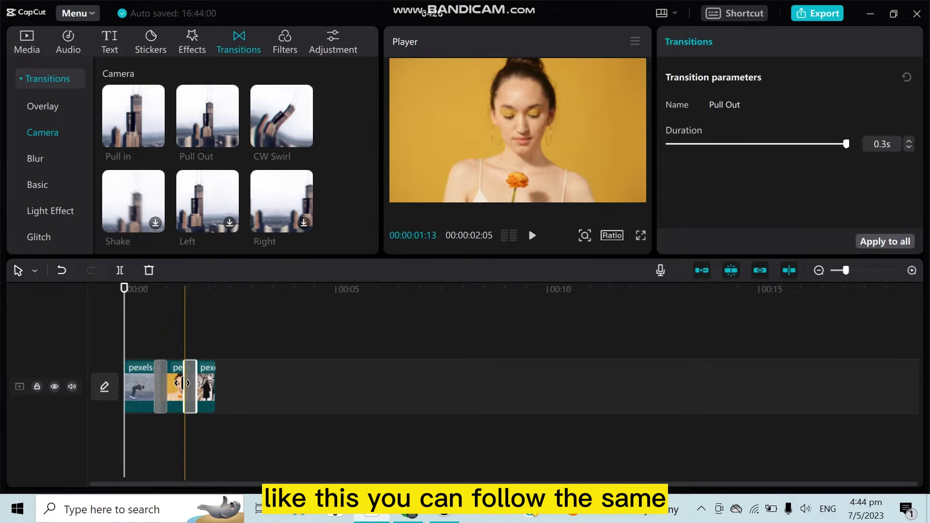
left_click(125, 290)
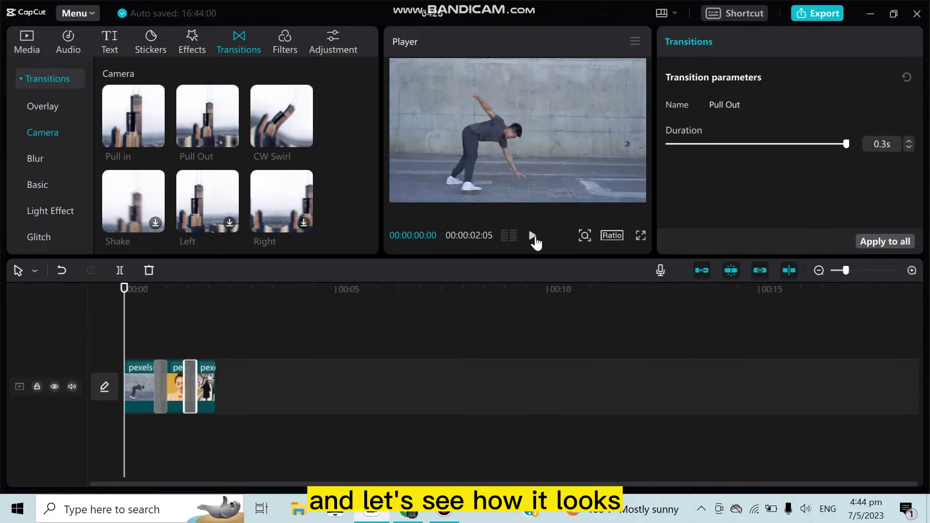
left_click(533, 235)
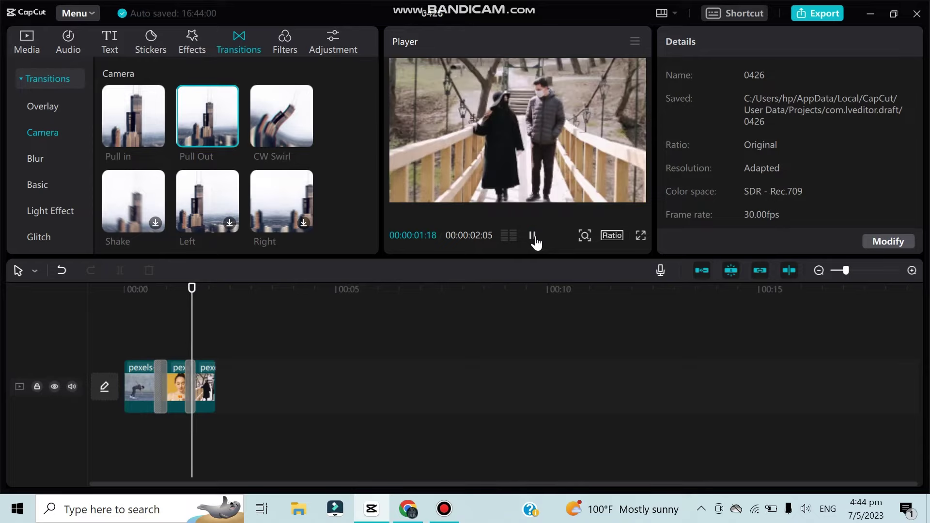
left_click(534, 236)
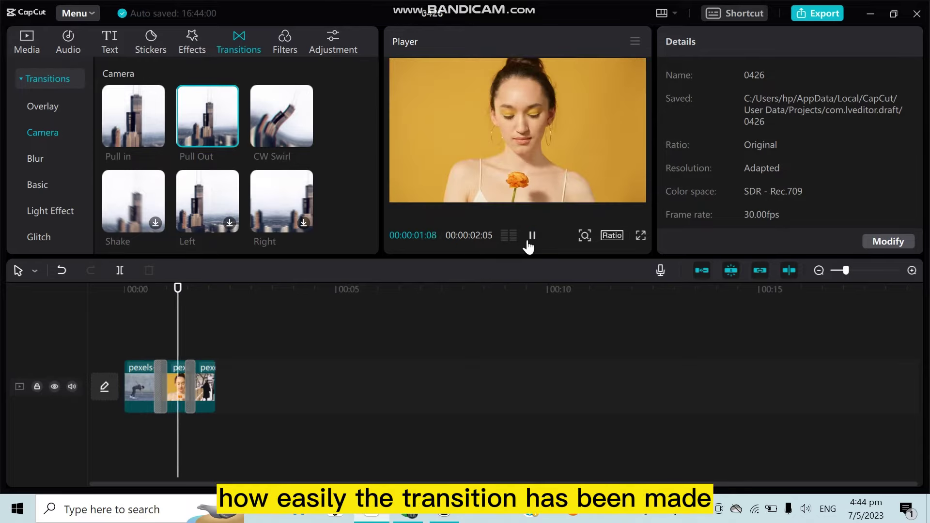
left_click(531, 235)
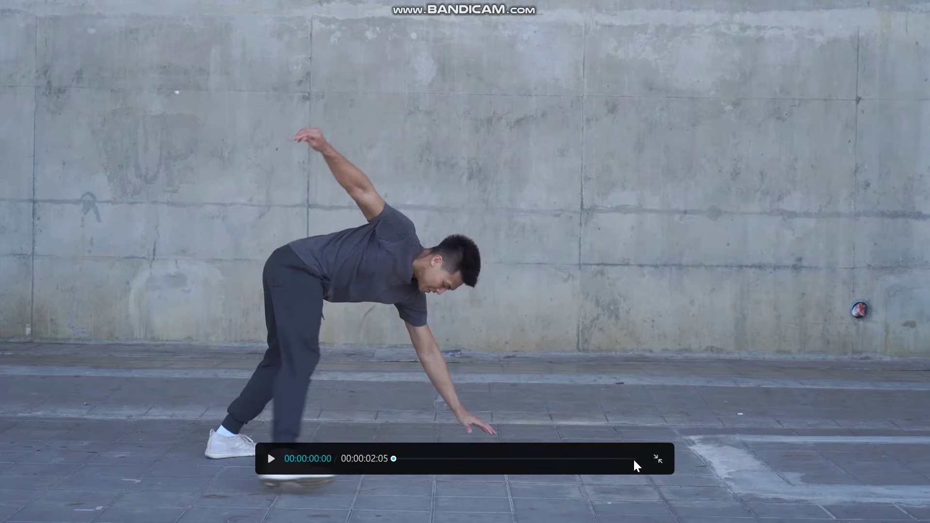
left_click(658, 458)
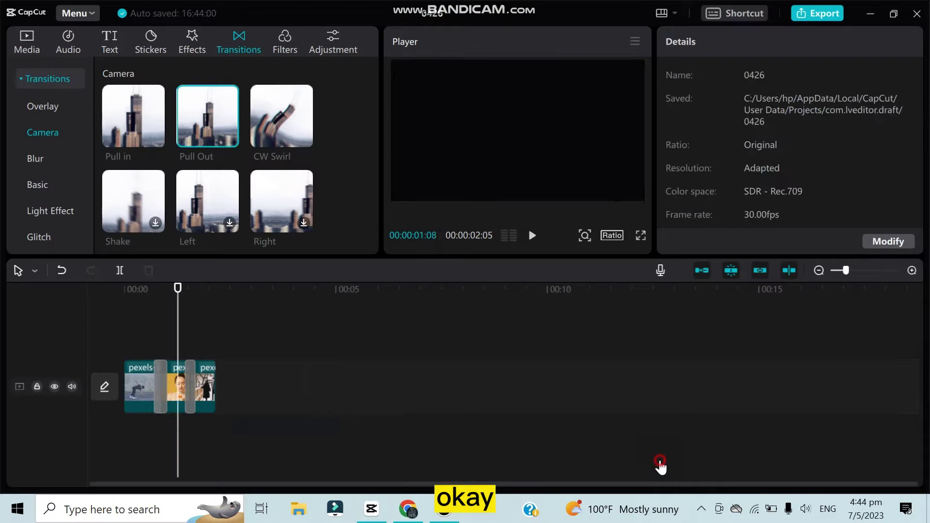
left_click(161, 388)
left_click(163, 385)
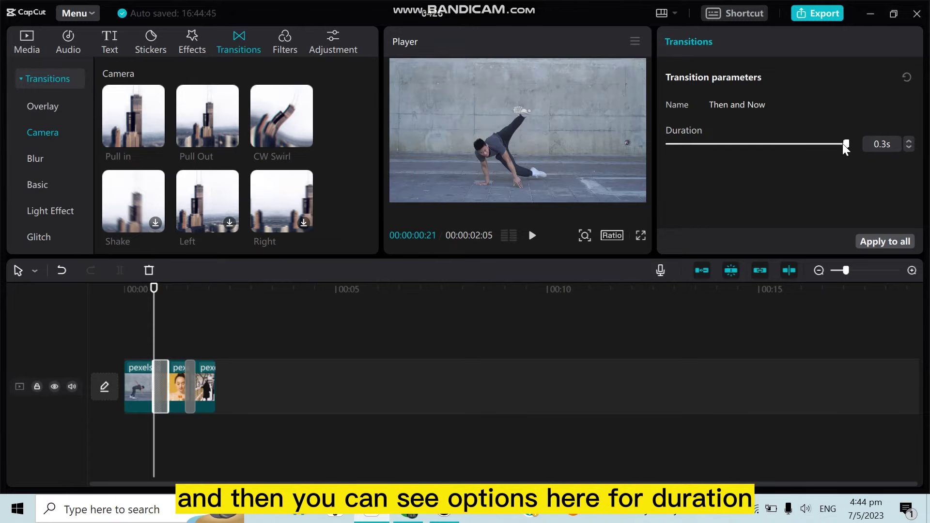
mouse_move(845, 144)
left_mouse_down()
mouse_move(744, 144)
mouse_move(816, 145)
left_mouse_up()
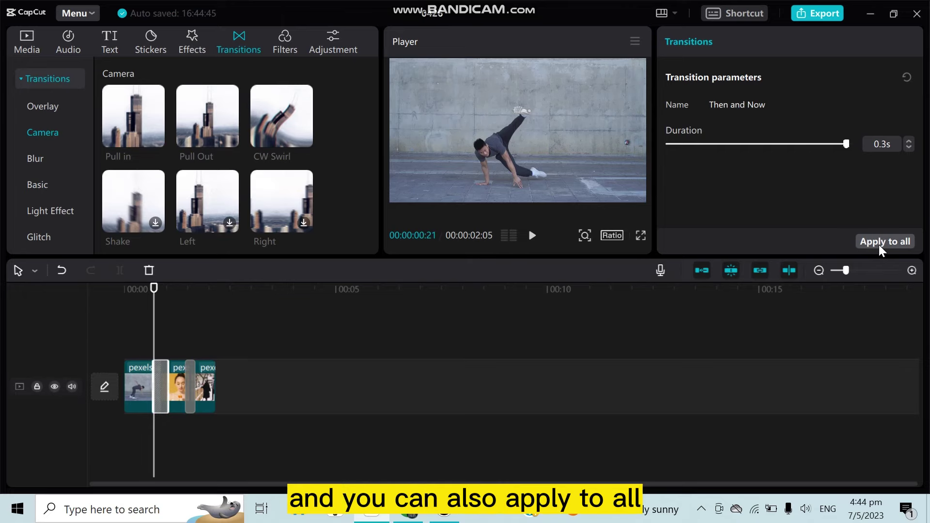
left_click(618, 332)
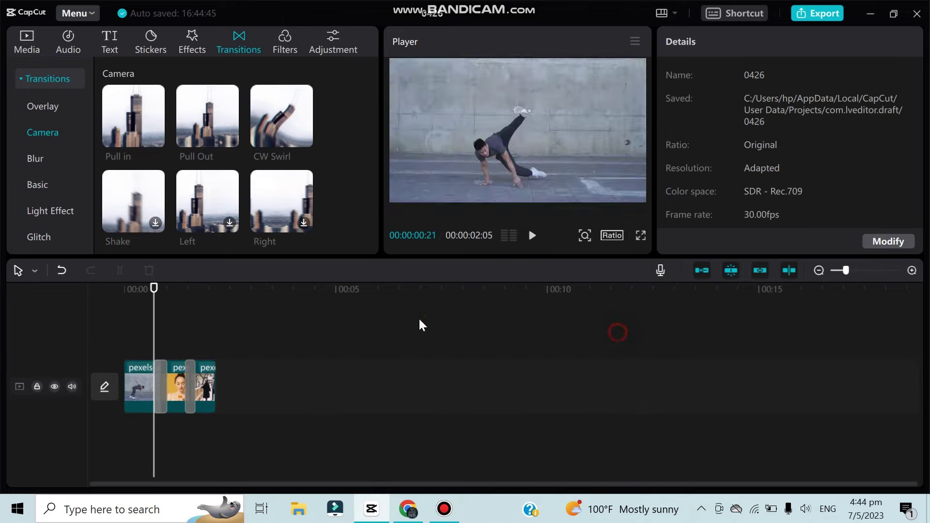
left_click_drag(188, 291, 214, 294)
left_click(125, 298)
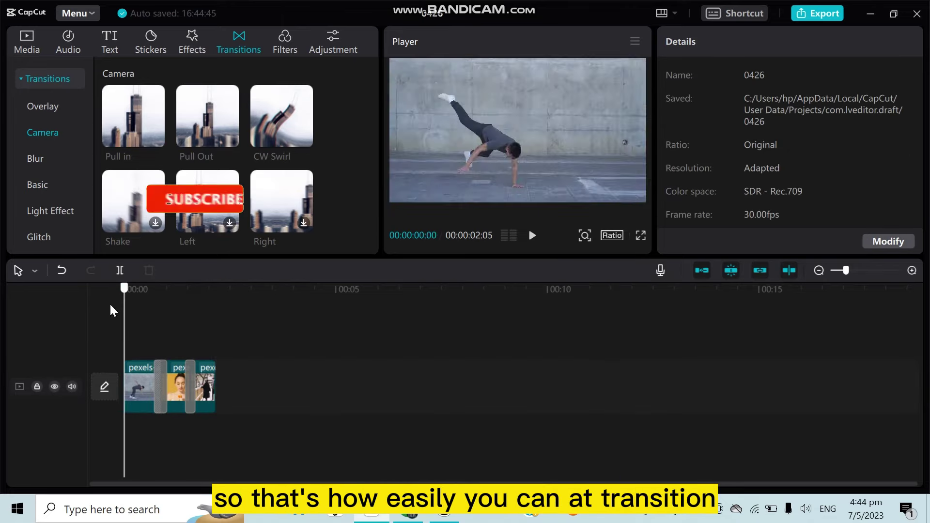